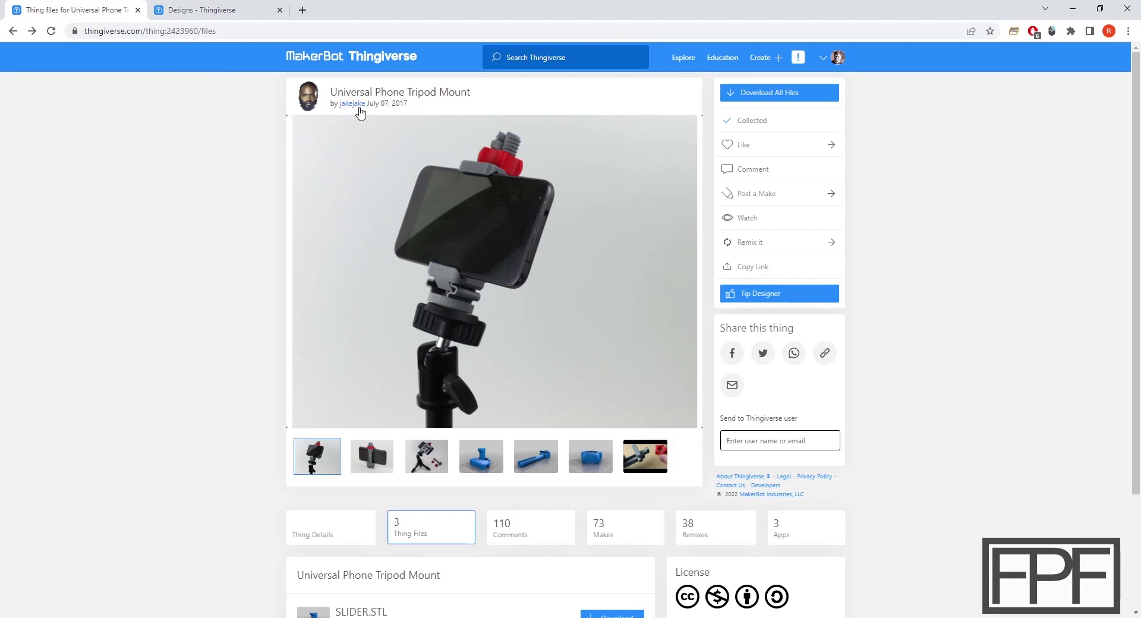
Step: Look through the designer's other Thingiverse designs and return to the Universal Phone Tripod Mount page
left_click(211, 8)
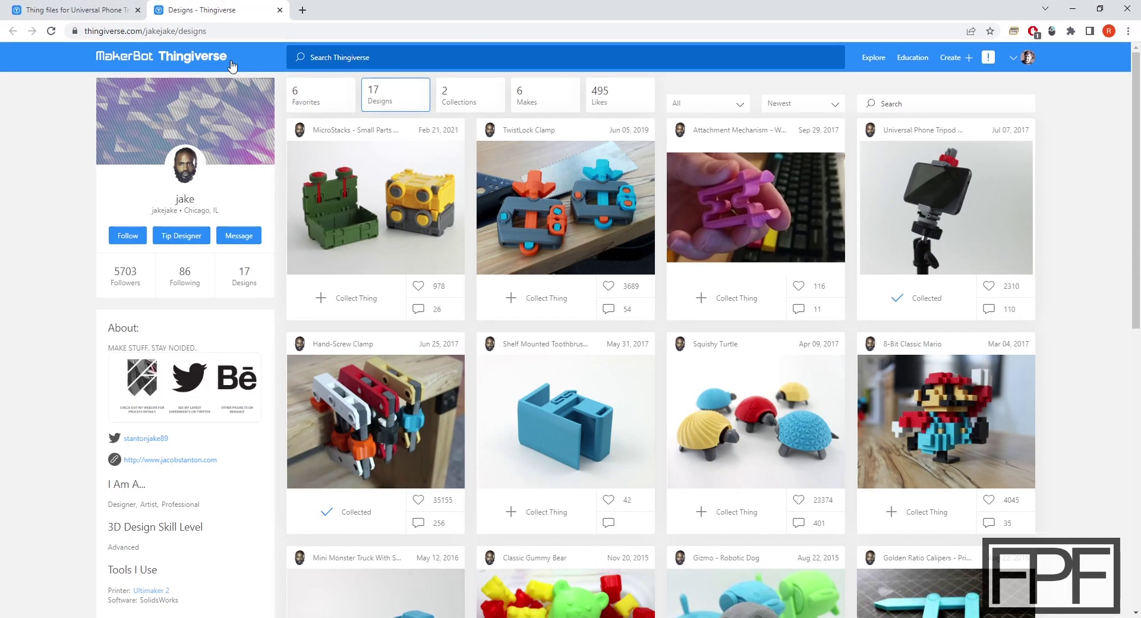
left_click(110, 10)
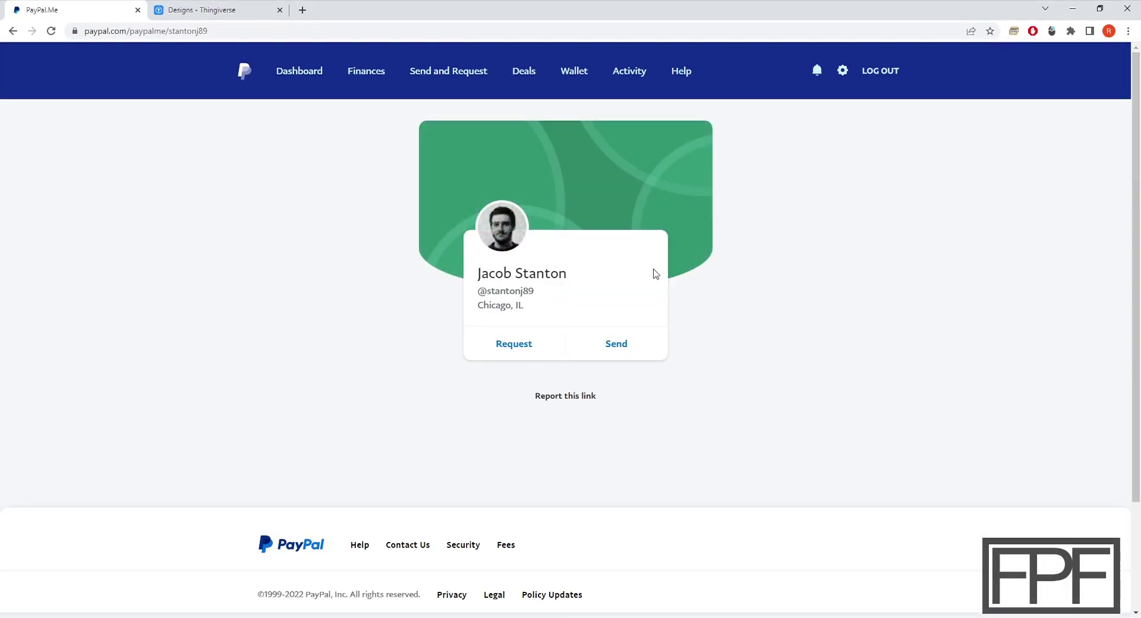
Step: Start a PayPal payment to the designer and set the amount to 5.00 USD
left_click(647, 345)
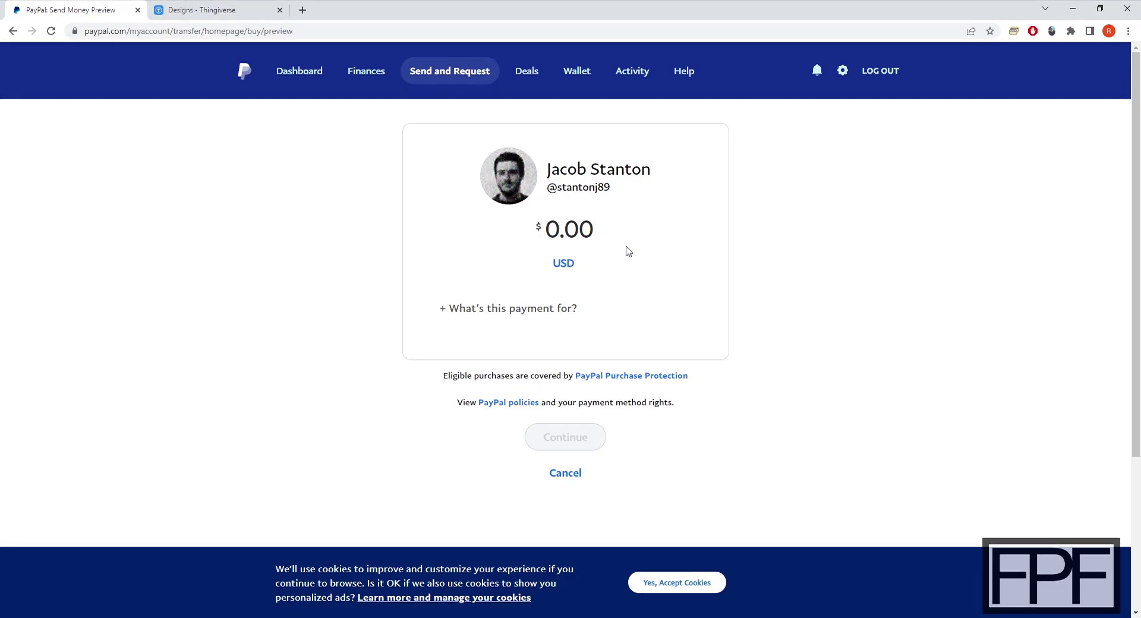
type("500")
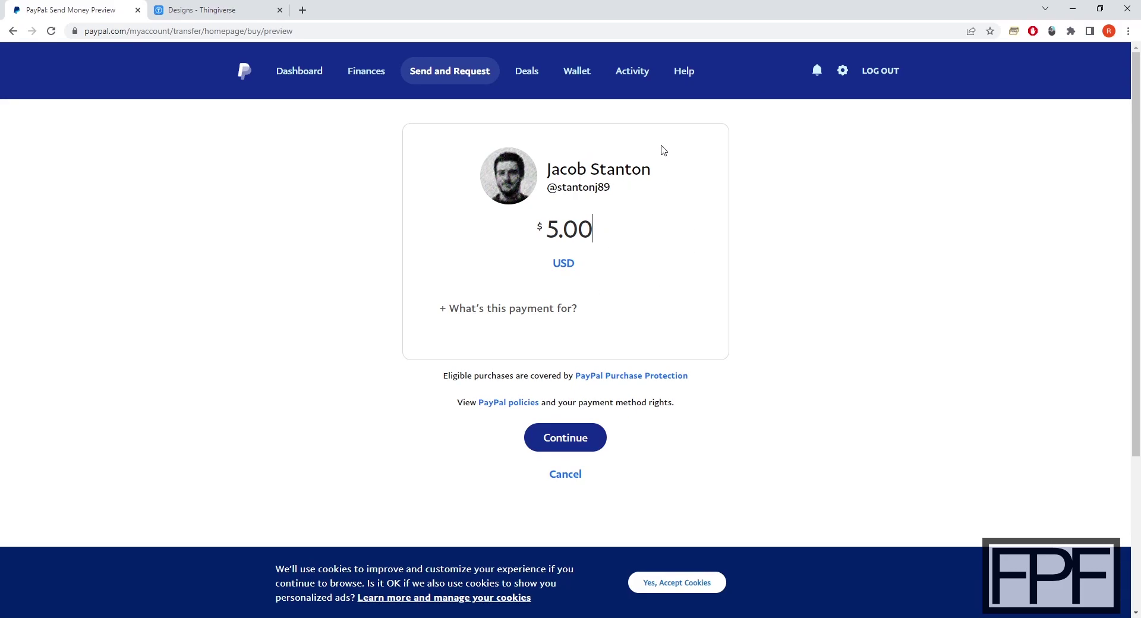
Step: Add the note "Universal Phone Tripod Mount - thanks, I use this weekly to shoot my FPF (Functional Print Friday) videos - featuring it this week!" and continue
left_click(564, 331)
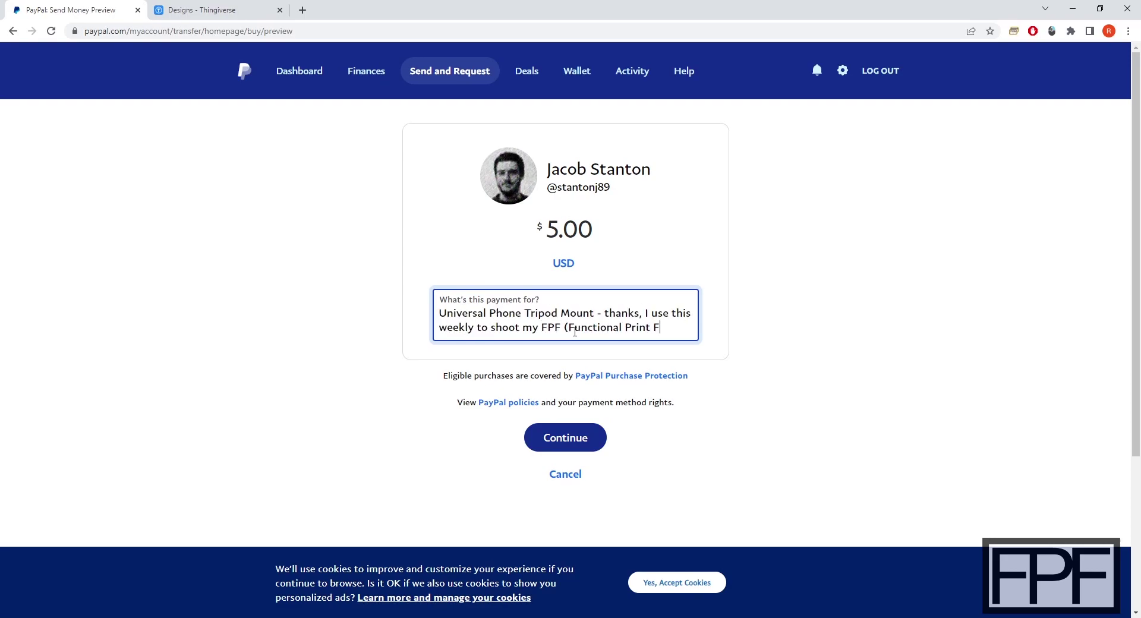
type("riday) videos - featuring it this week!")
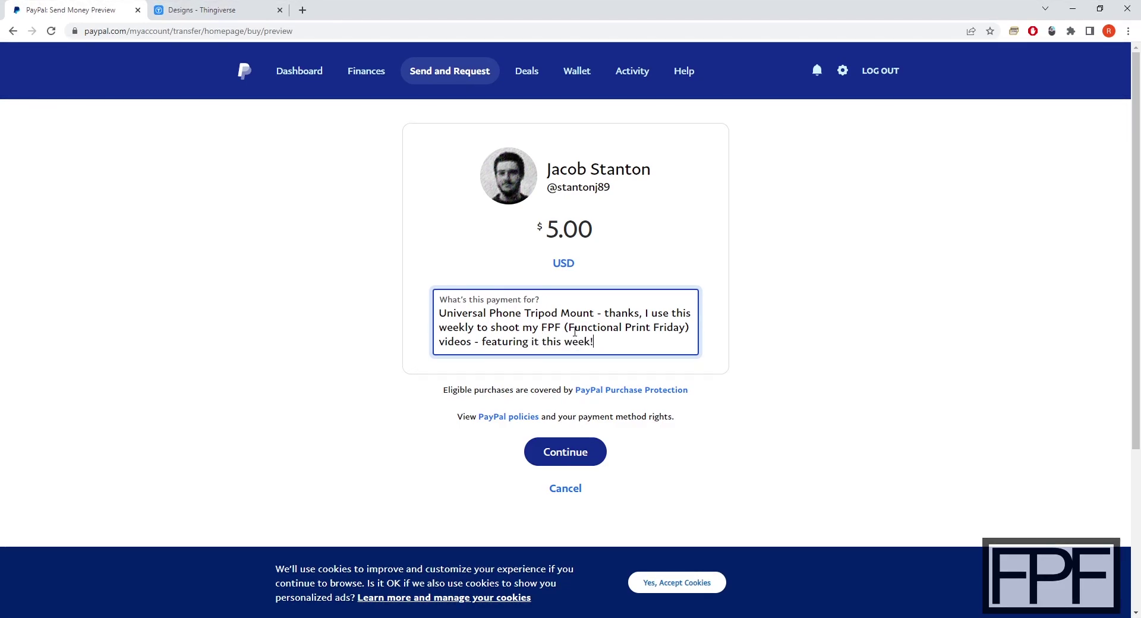
left_click(563, 454)
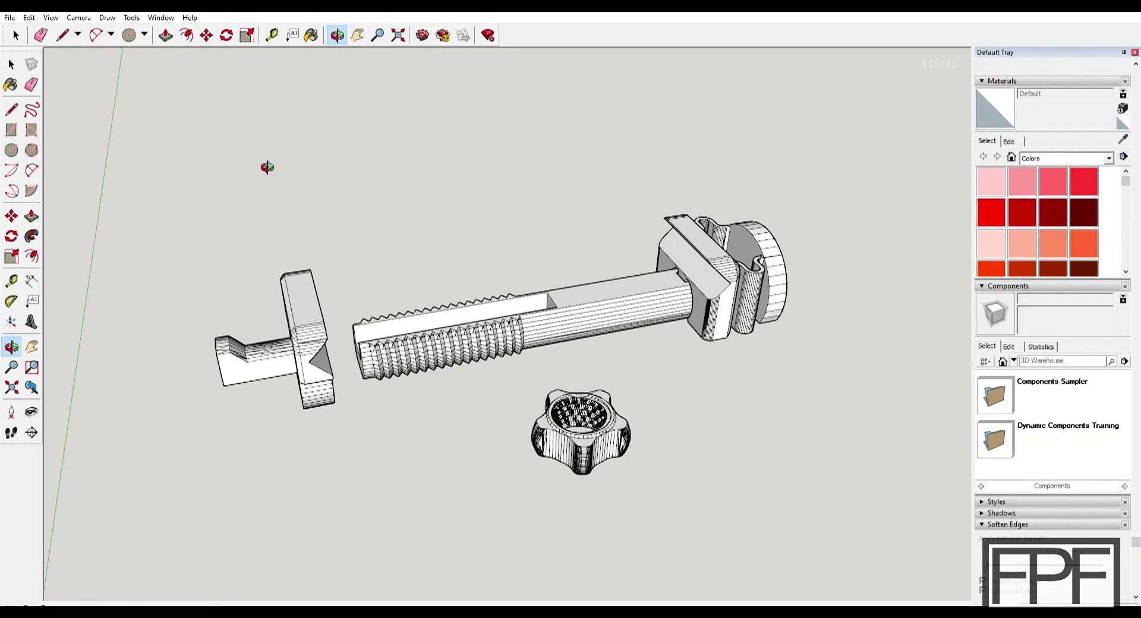
Step: Switch to SketchUp and examine the tripod mount's jaw, threaded shaft and knob from above, below and the ends
mouse_move(267, 170)
left_mouse_down()
mouse_move(285, 216)
mouse_move(272, 211)
mouse_move(563, 218)
left_mouse_up()
key("space")
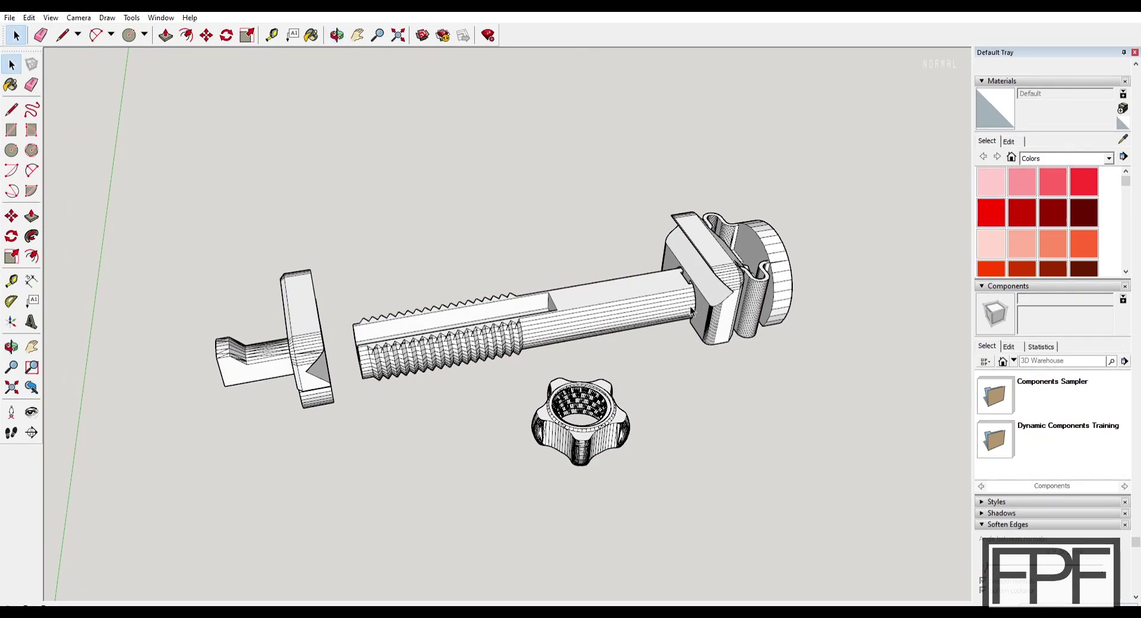
middle_click_drag(717, 340, 516, 95)
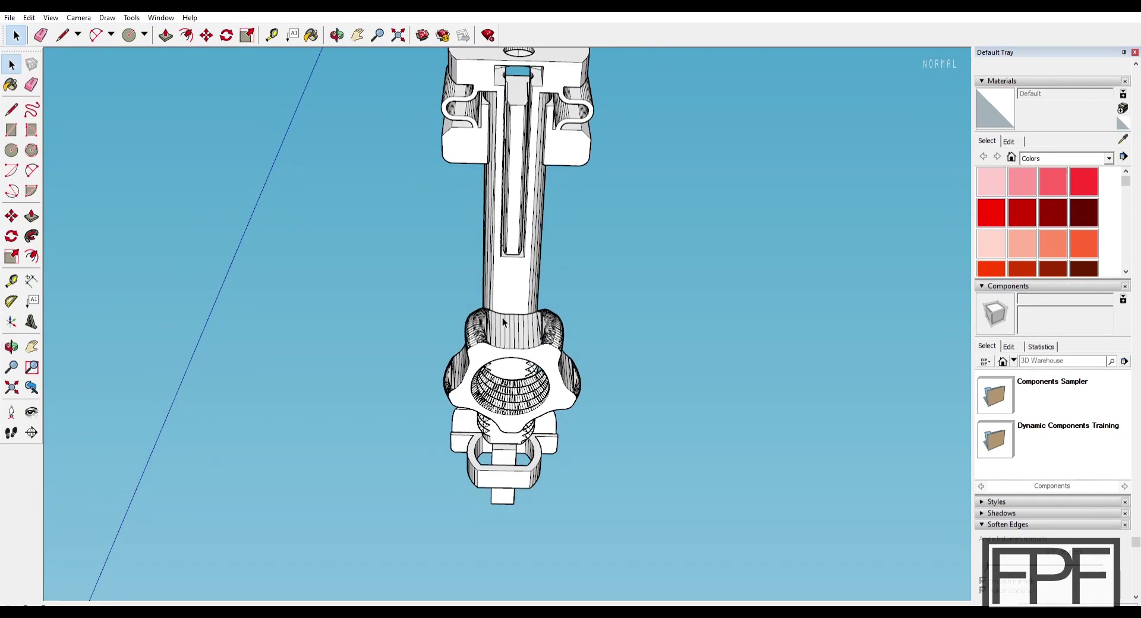
middle_click_drag(429, 173, 509, 175)
key("space")
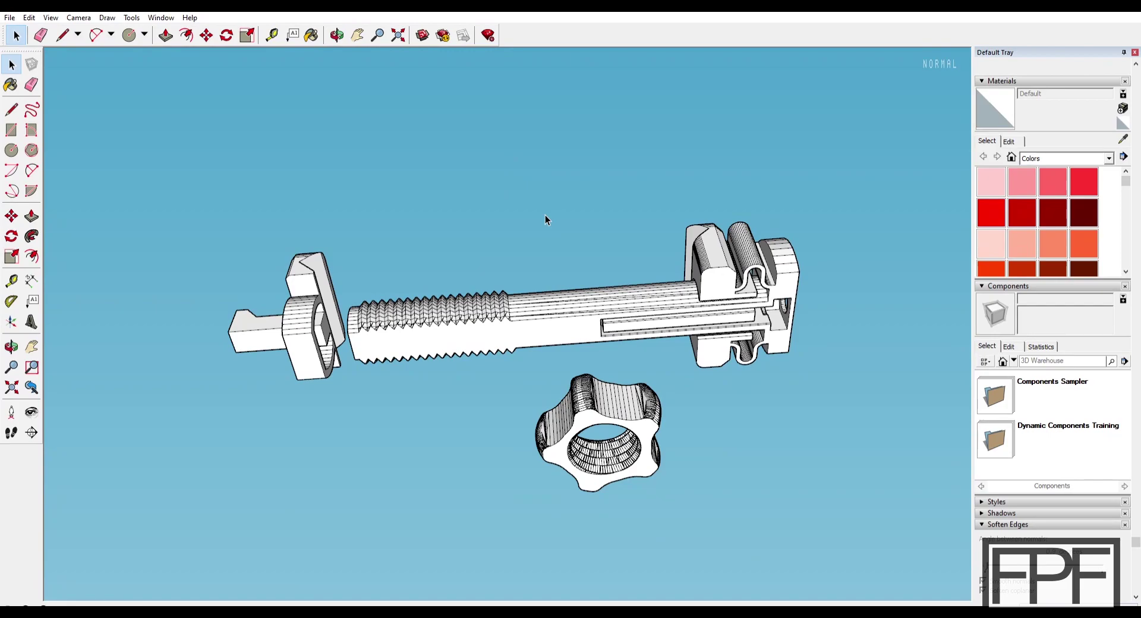
middle_click_drag(504, 254, 410, 337)
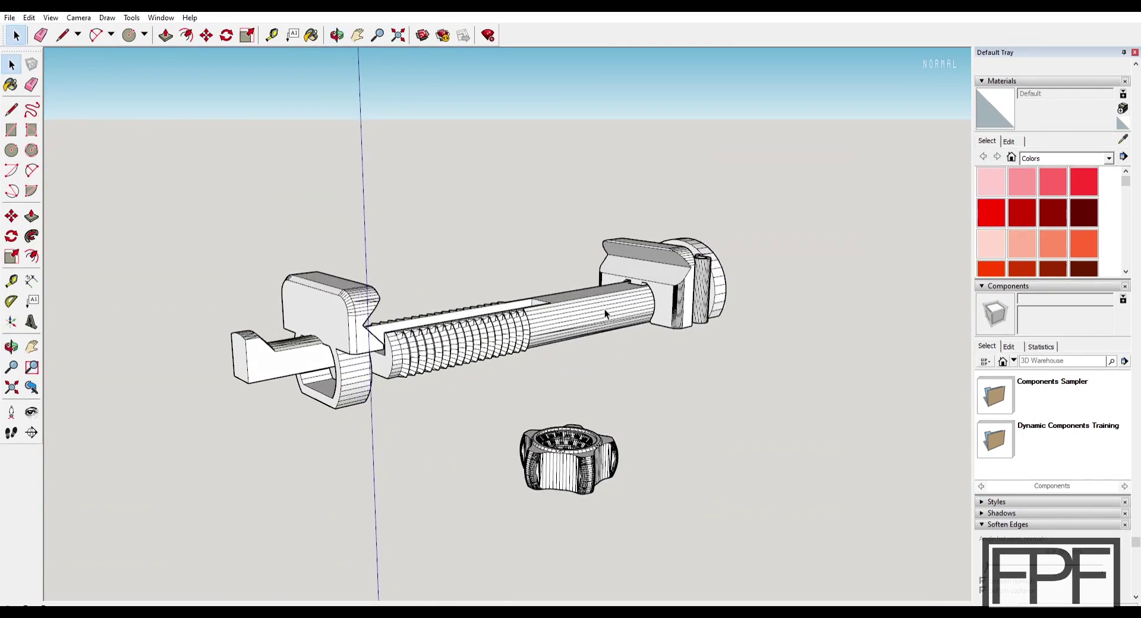
middle_click_drag(604, 309, 372, 191)
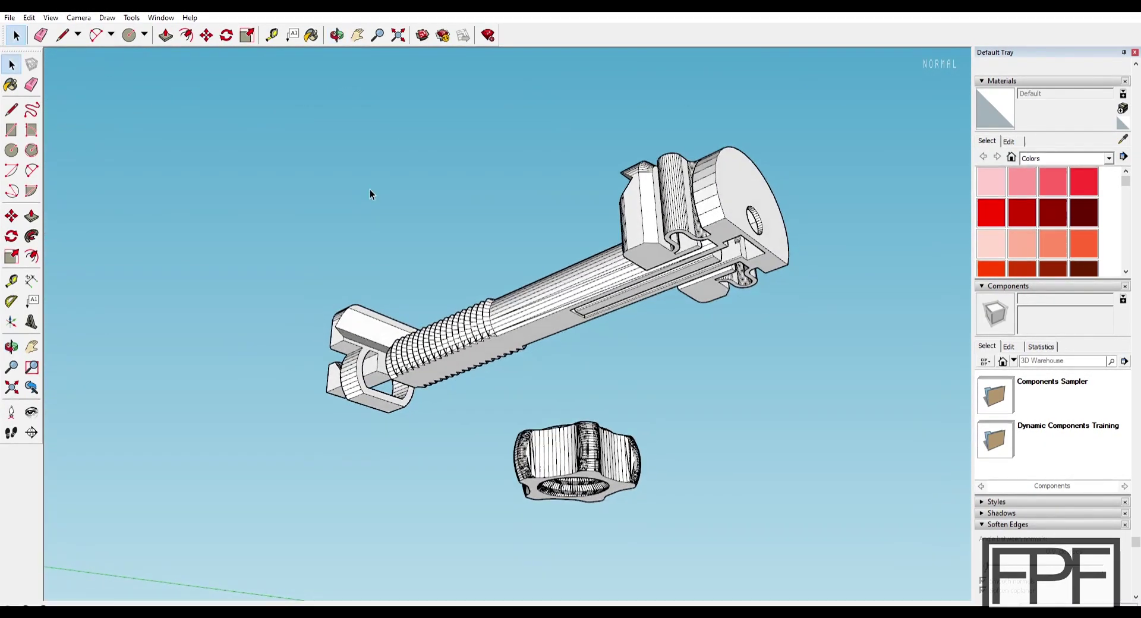
Step: Highlight the flat underside of the shaft part and the flat end face inside the separate jaw component
left_click(663, 247)
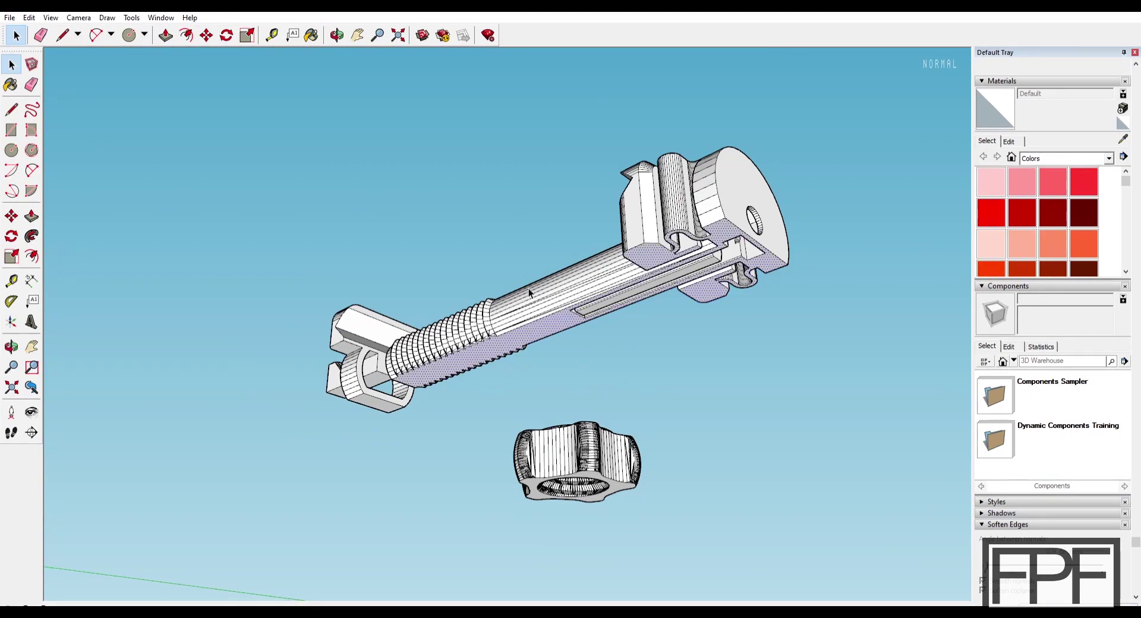
middle_click_drag(374, 365, 336, 309)
left_click(347, 311)
double_click(346, 309)
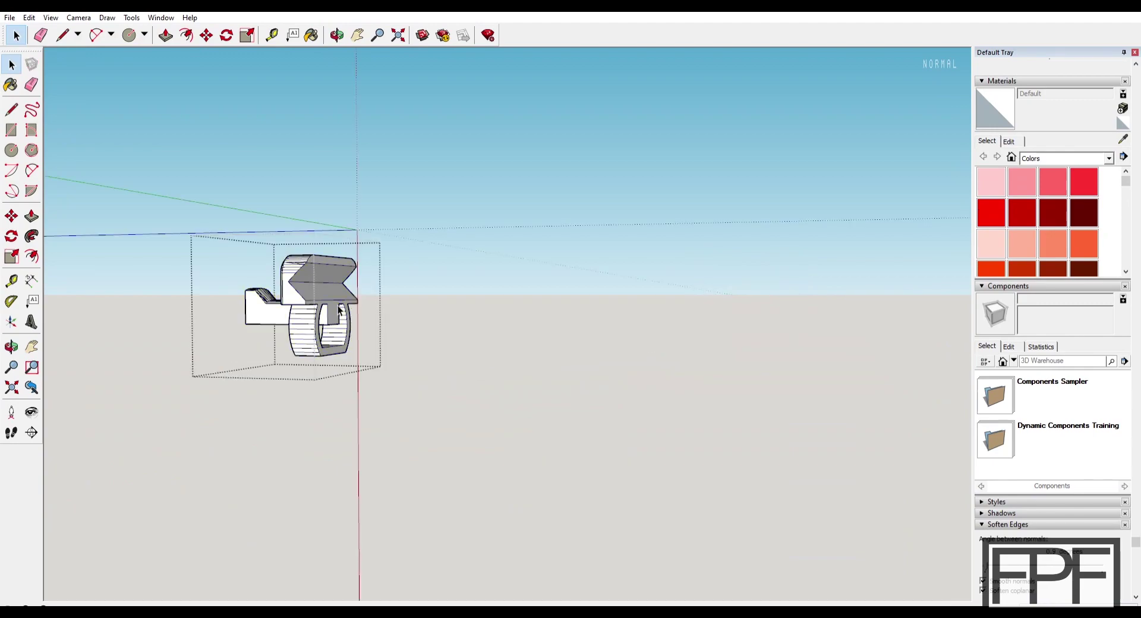
triple_click(348, 319)
left_click(343, 311)
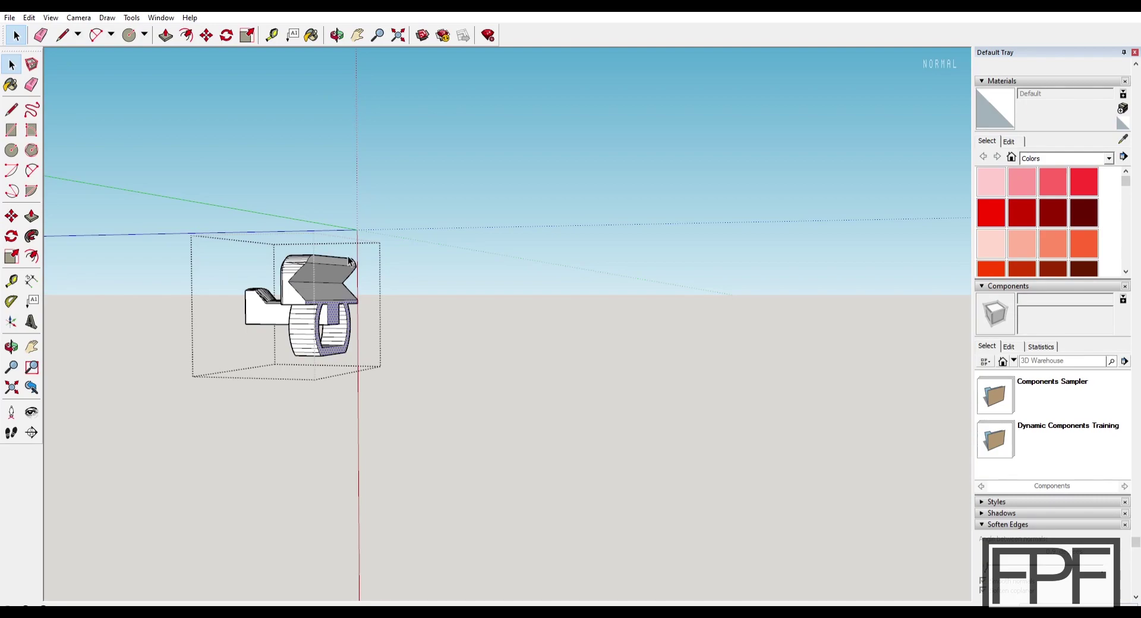
left_click(425, 323)
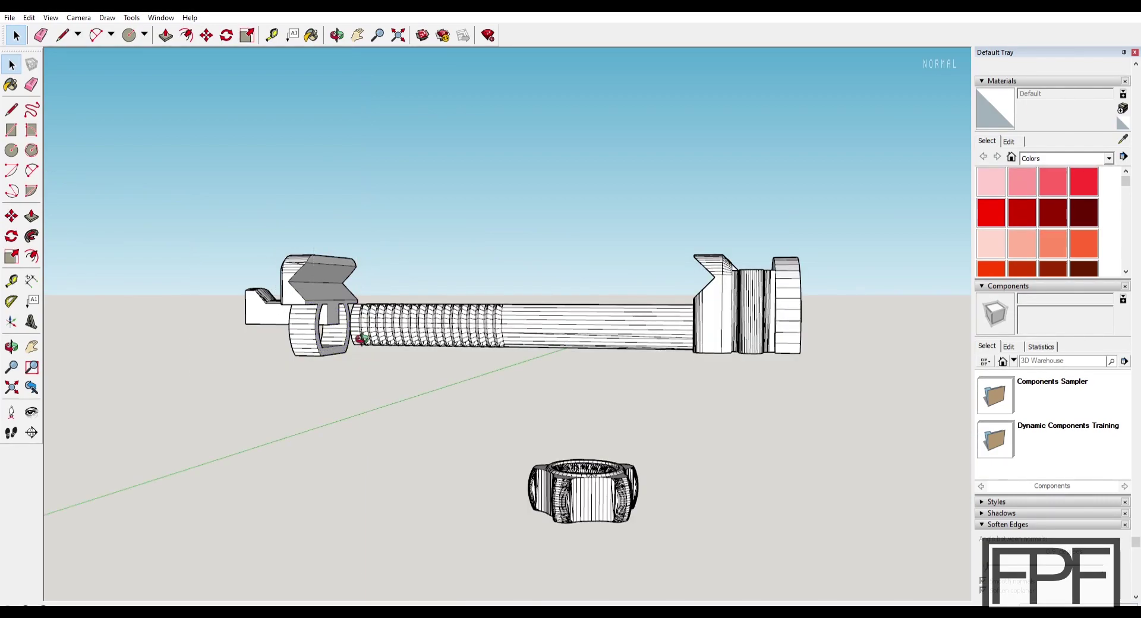
Step: Move the separate jaw component along the red axis onto the shaft, near the inner end of the threads
middle_click_drag(426, 323, 319, 304)
left_click(318, 304)
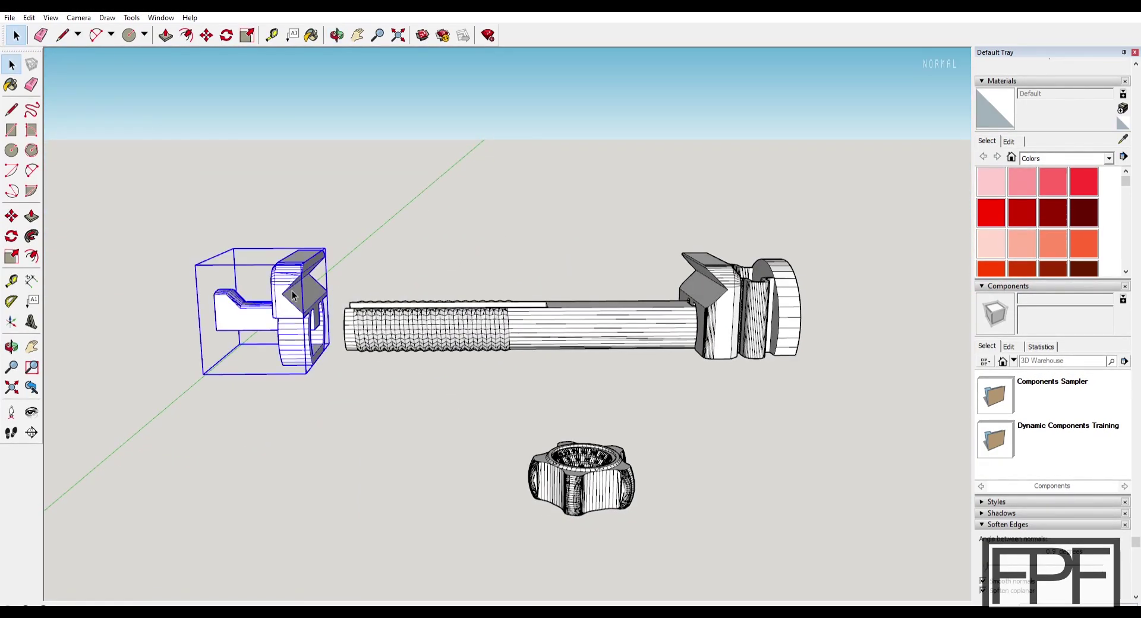
left_click(206, 35)
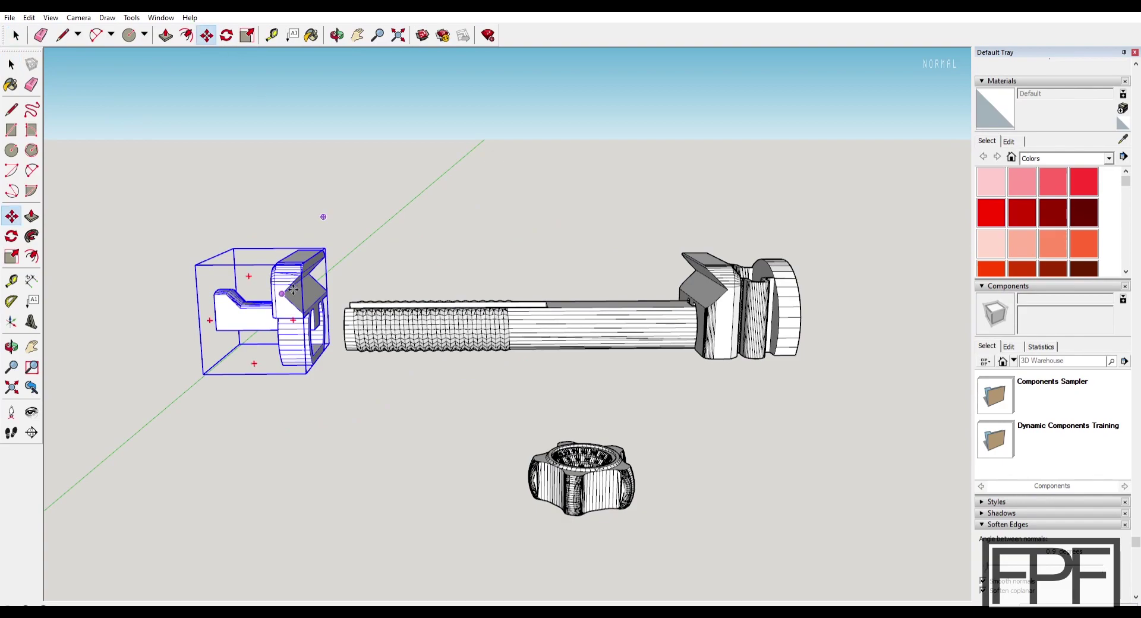
left_click(289, 292)
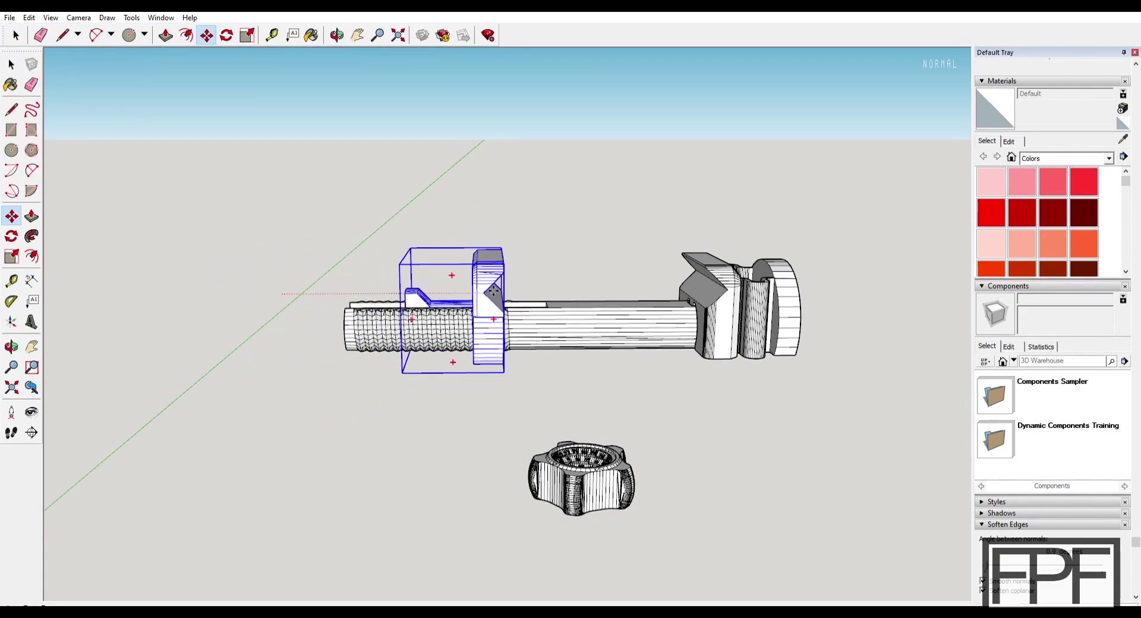
left_click(535, 326)
Step: Move the jaw slightly back along the threads toward the shaft's free end
key("o")
left_click_drag(535, 324, 616, 284)
key("m")
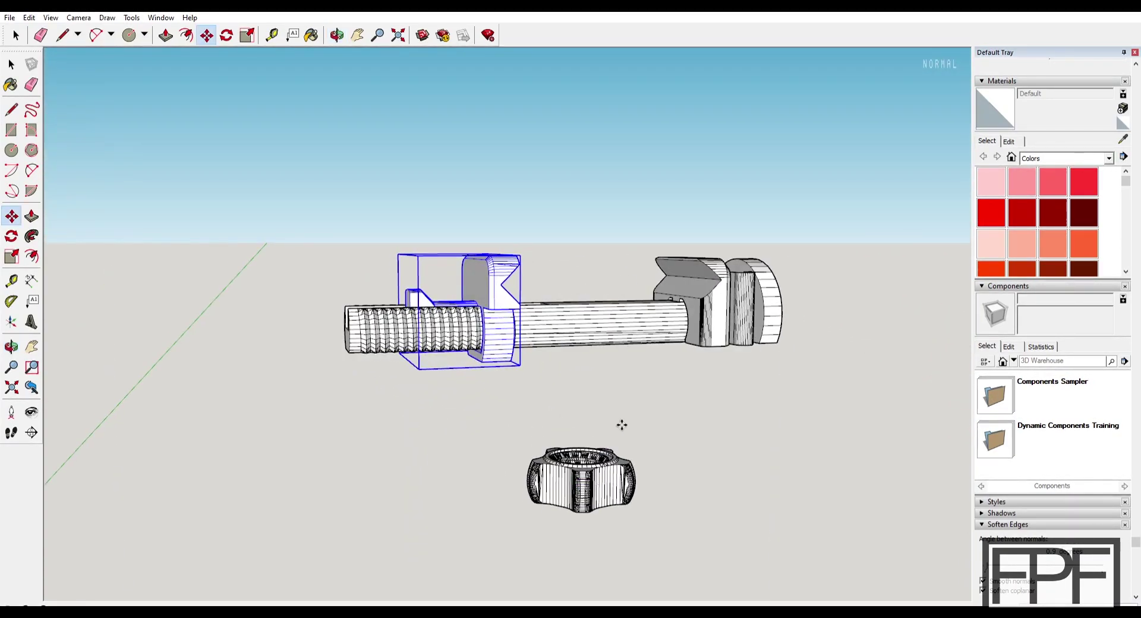
middle_click_drag(622, 425, 541, 412)
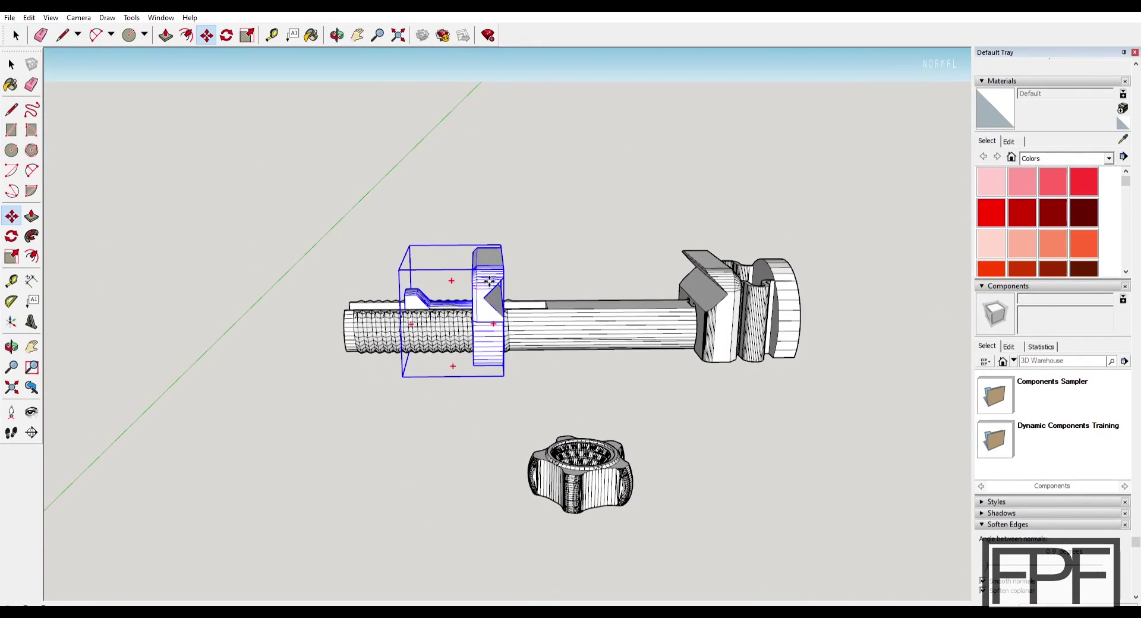
left_click(489, 281)
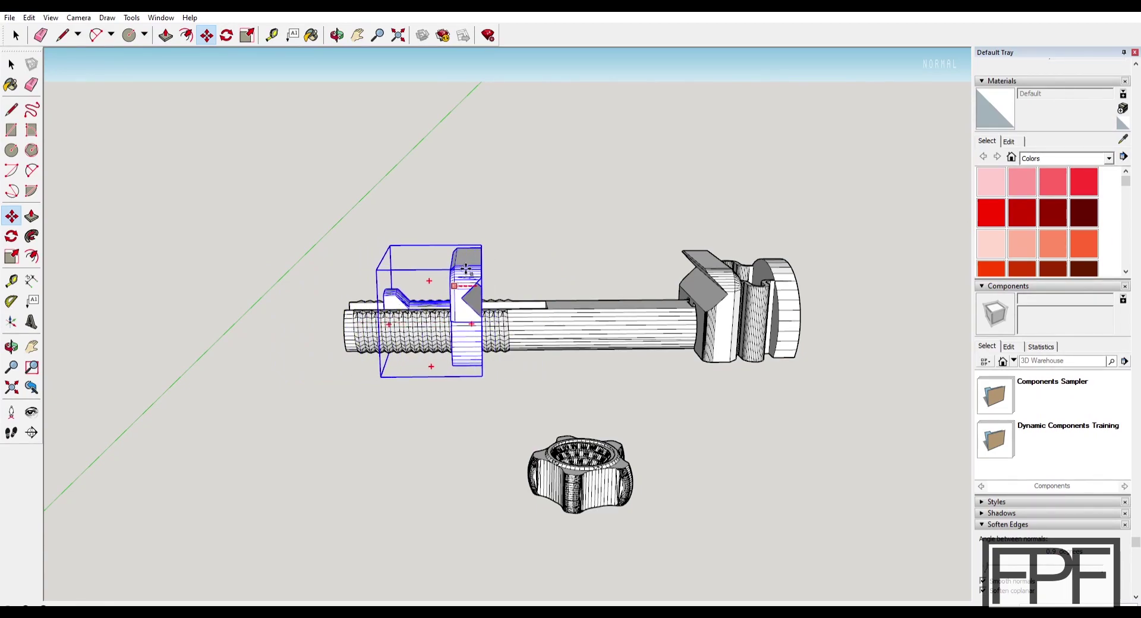
middle_click_drag(461, 268, 446, 339)
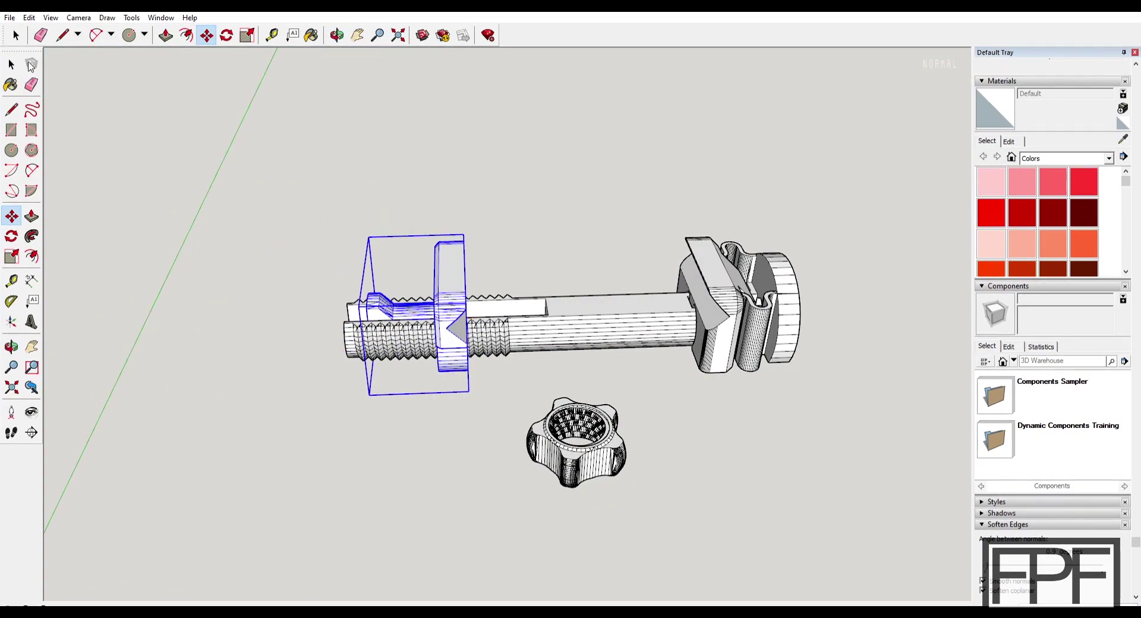
left_click(11, 64)
Step: Examine the underside of the fixed jaw end, including the spring clips, the rectangular recess and its round hole
middle_click_drag(341, 371, 514, 247)
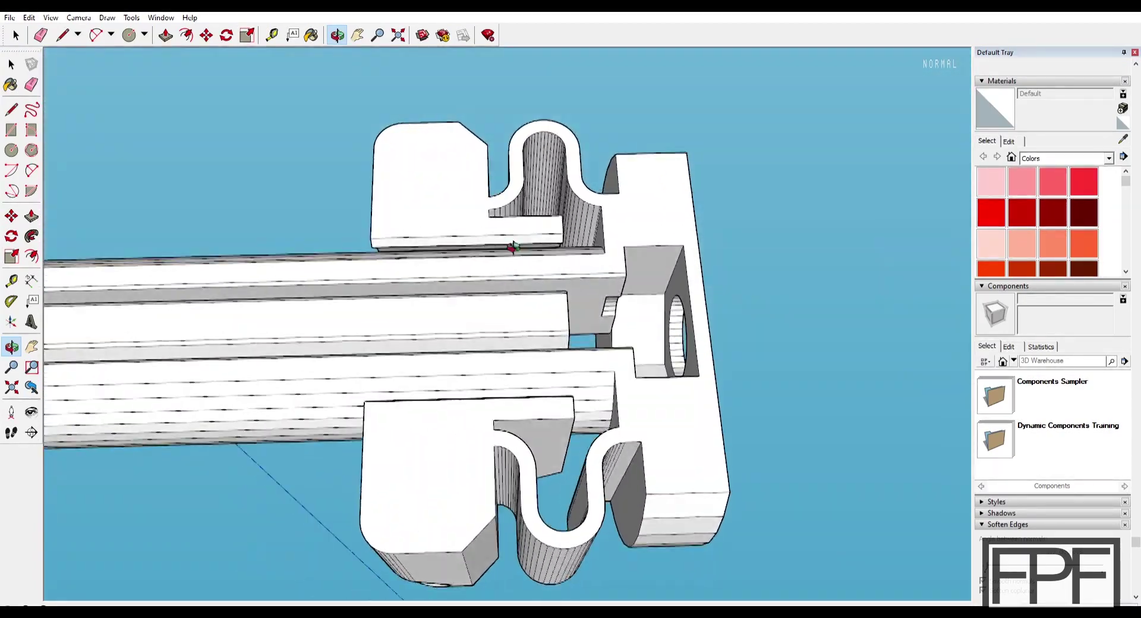
key("F6")
scroll(551, 358, "up", 4)
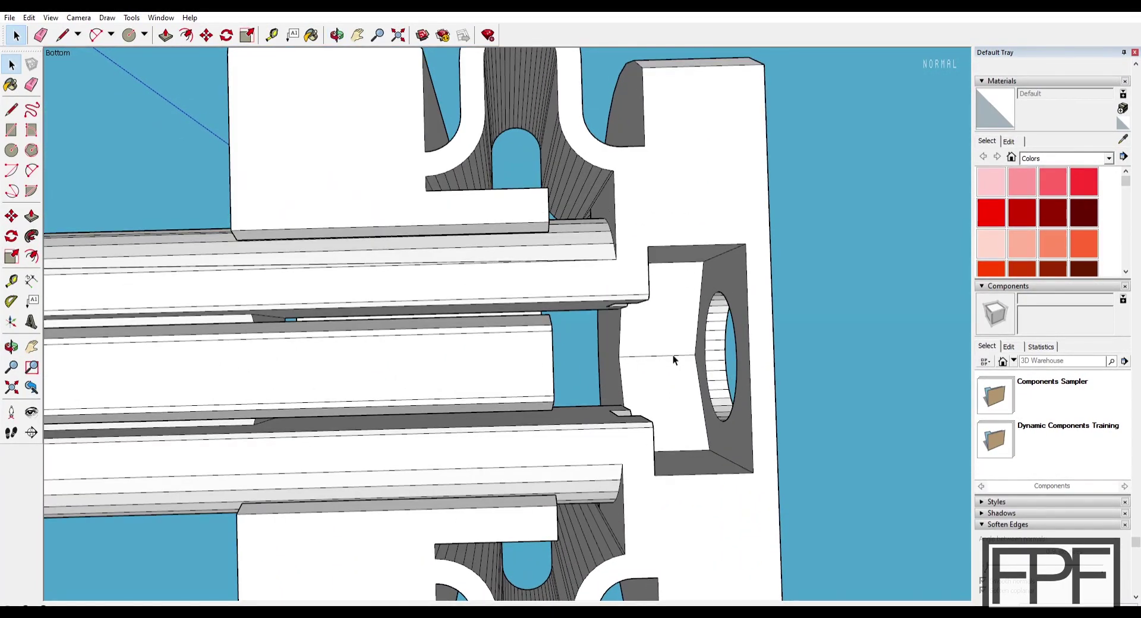
middle_click_drag(673, 354, 626, 336, "shift")
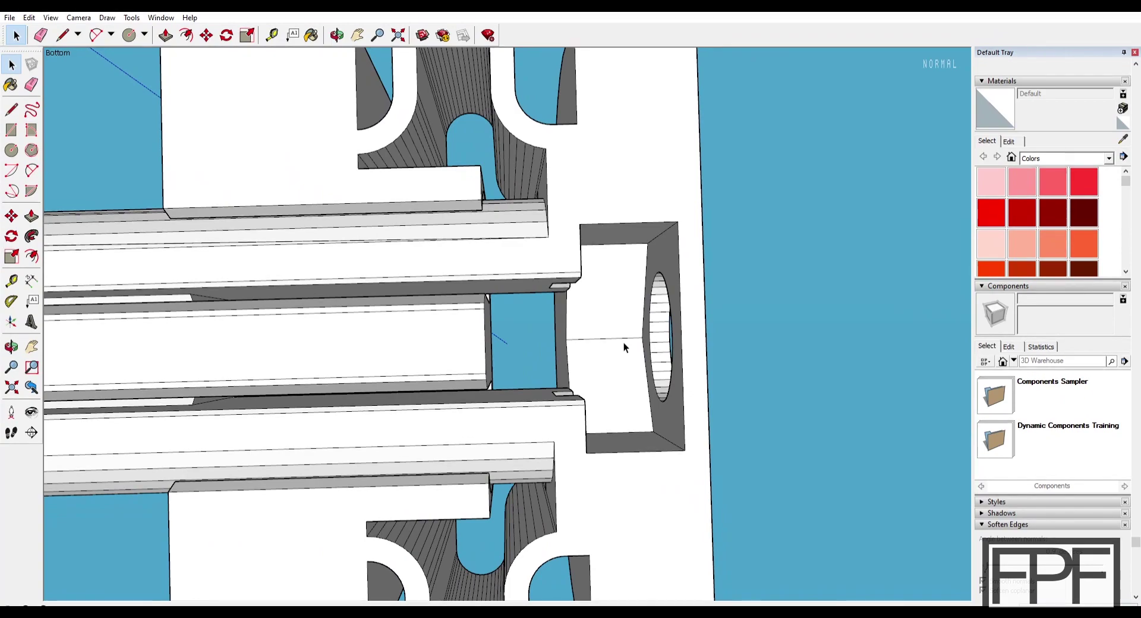
middle_click_drag(625, 352, 604, 298)
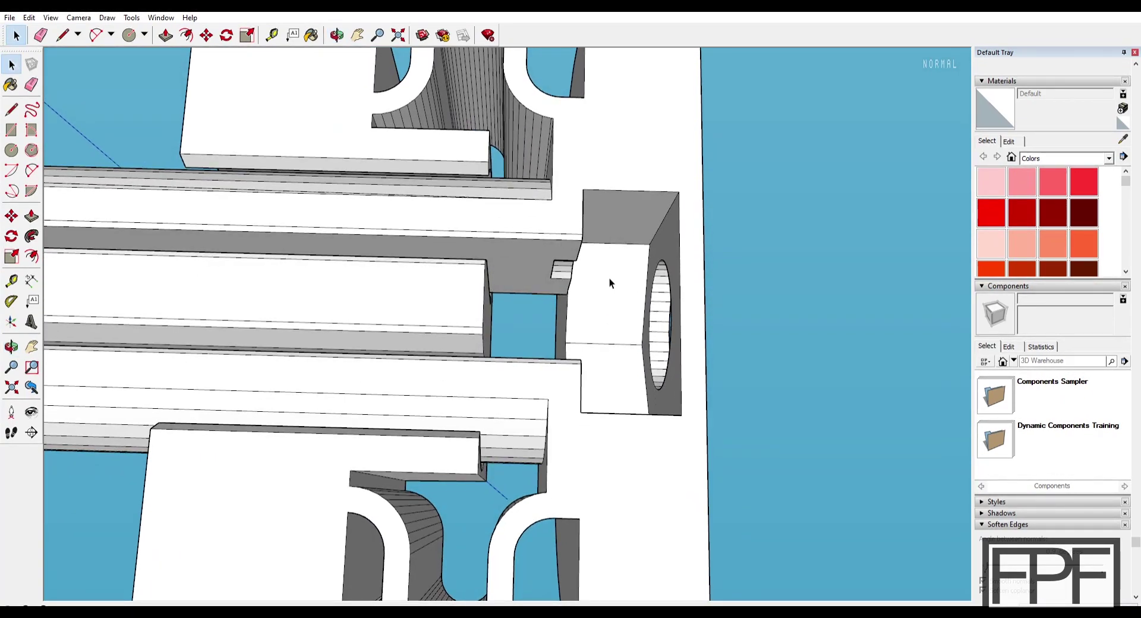
middle_click_drag(612, 265, 606, 191)
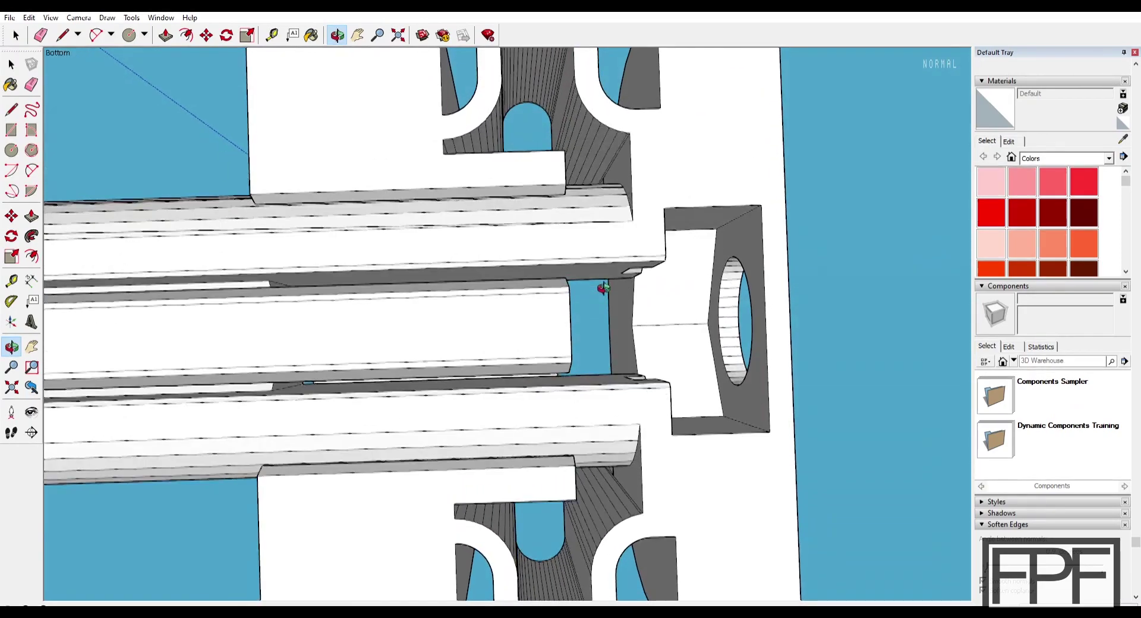
key("space")
scroll(546, 291, "down", 5)
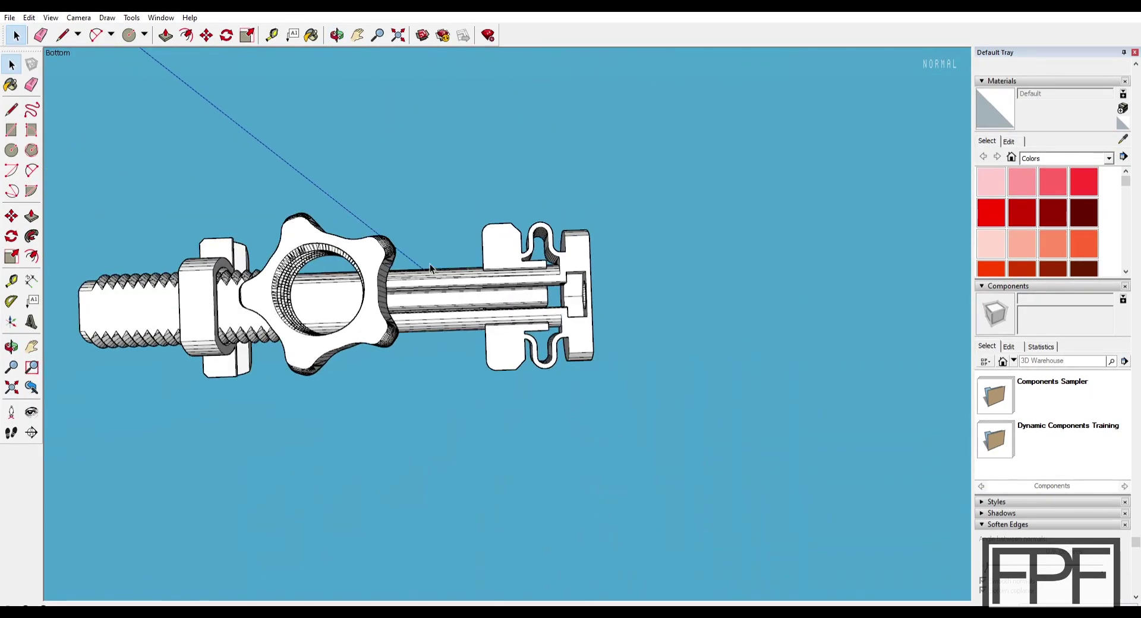
mouse_move(432, 269)
middle_mouse_down("shift")
mouse_move(587, 214)
mouse_move(556, 372)
mouse_move(450, 277)
middle_mouse_up("shift")
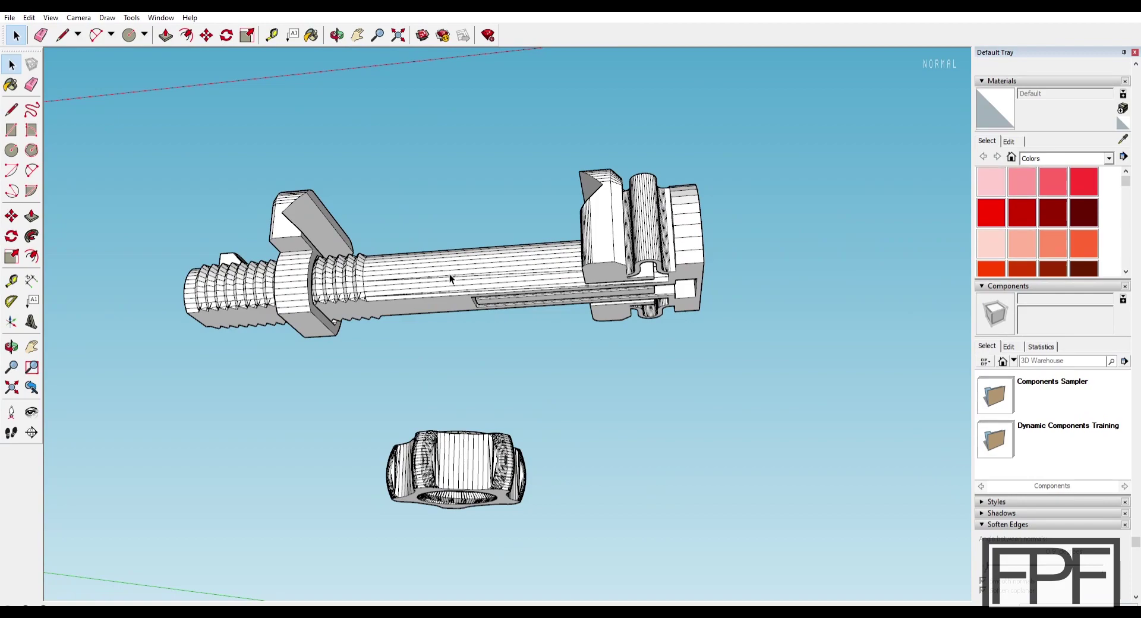